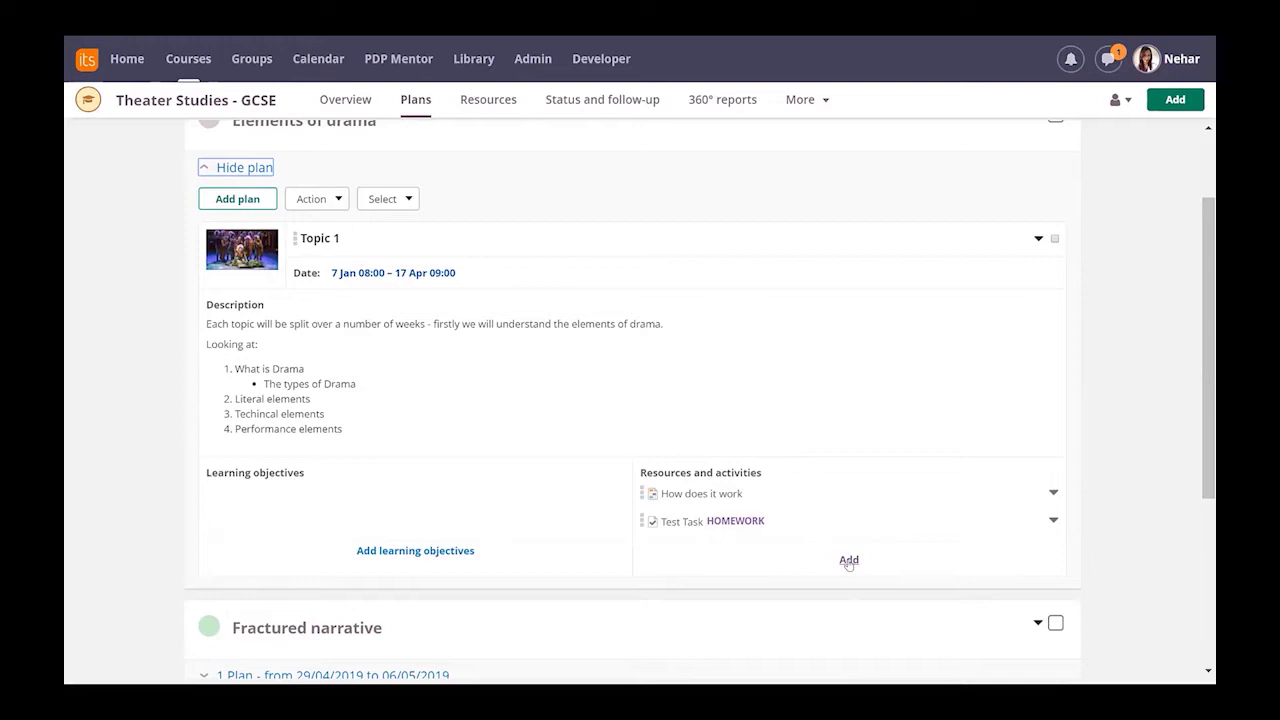
Step: Start a new Discussion activity under Topic 1's resources and activities in the Elements of drama plan, with its form window maximized
{"action": "scroll", "coordinate": [848, 563], "scroll_direction": "up", "scroll_amount": 1}
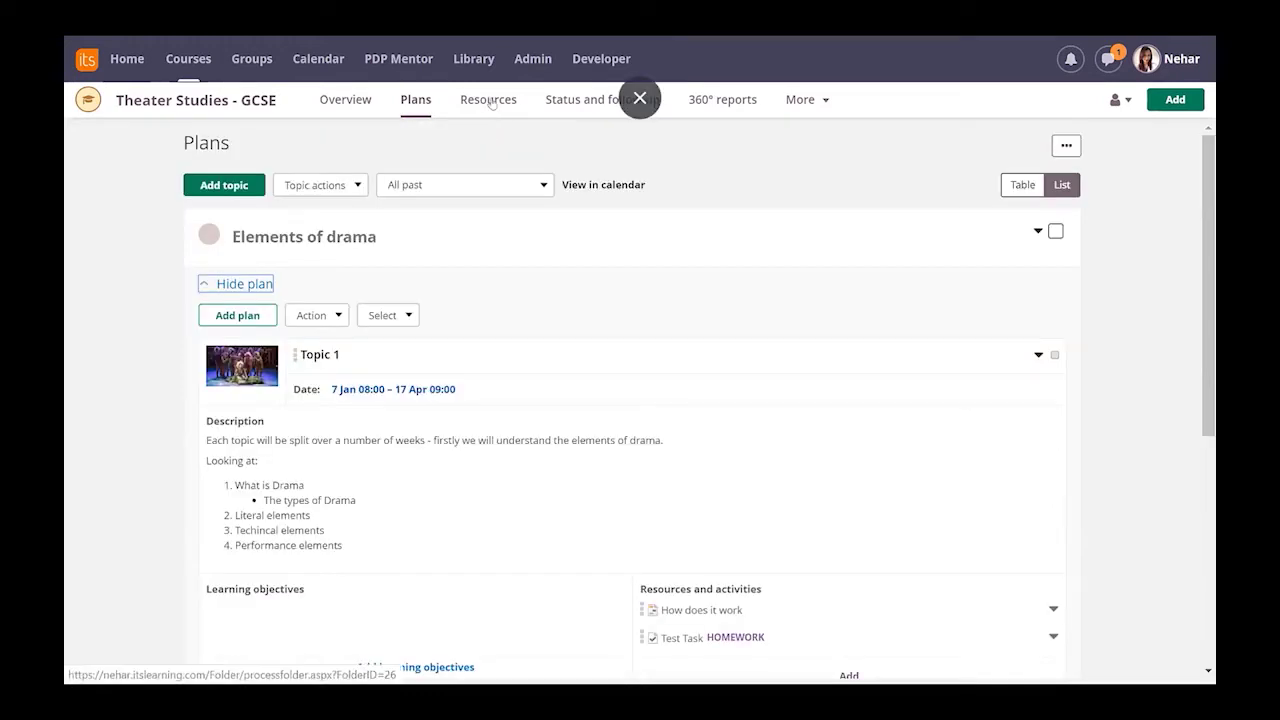
{"action": "scroll", "coordinate": [674, 411], "scroll_direction": "down", "scroll_amount": 1}
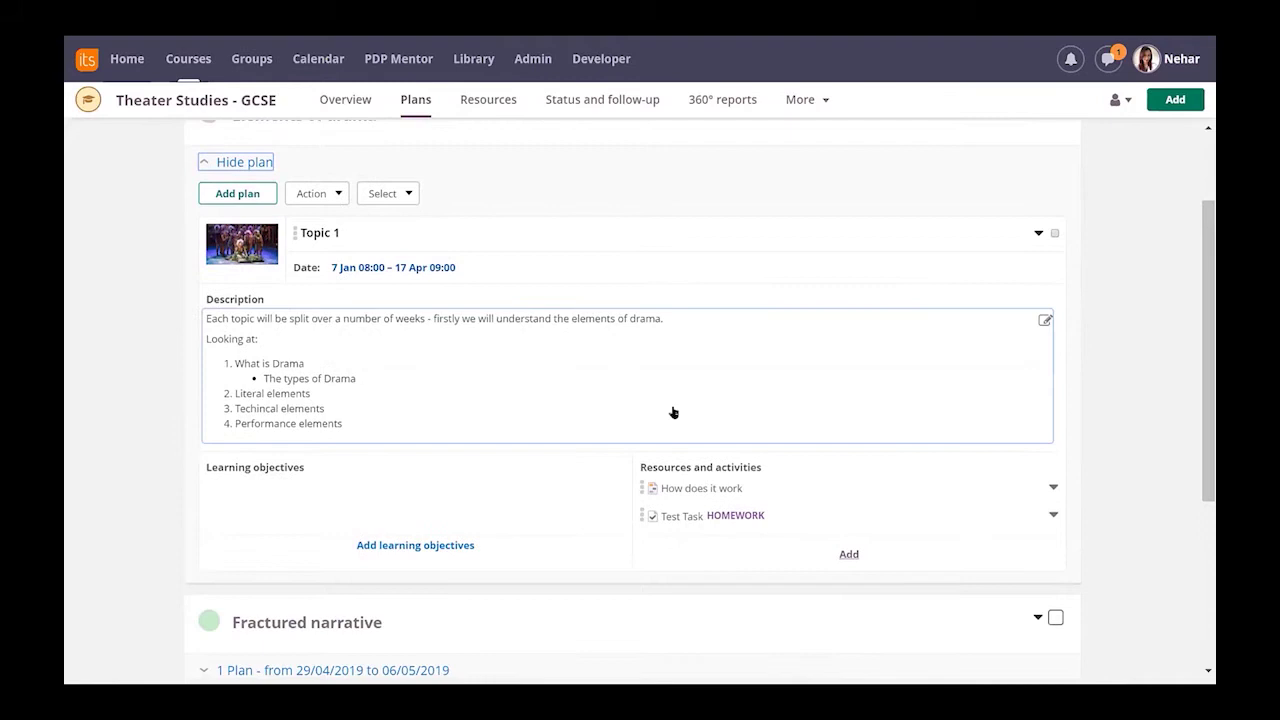
{"action": "left_click", "coordinate": [845, 554]}
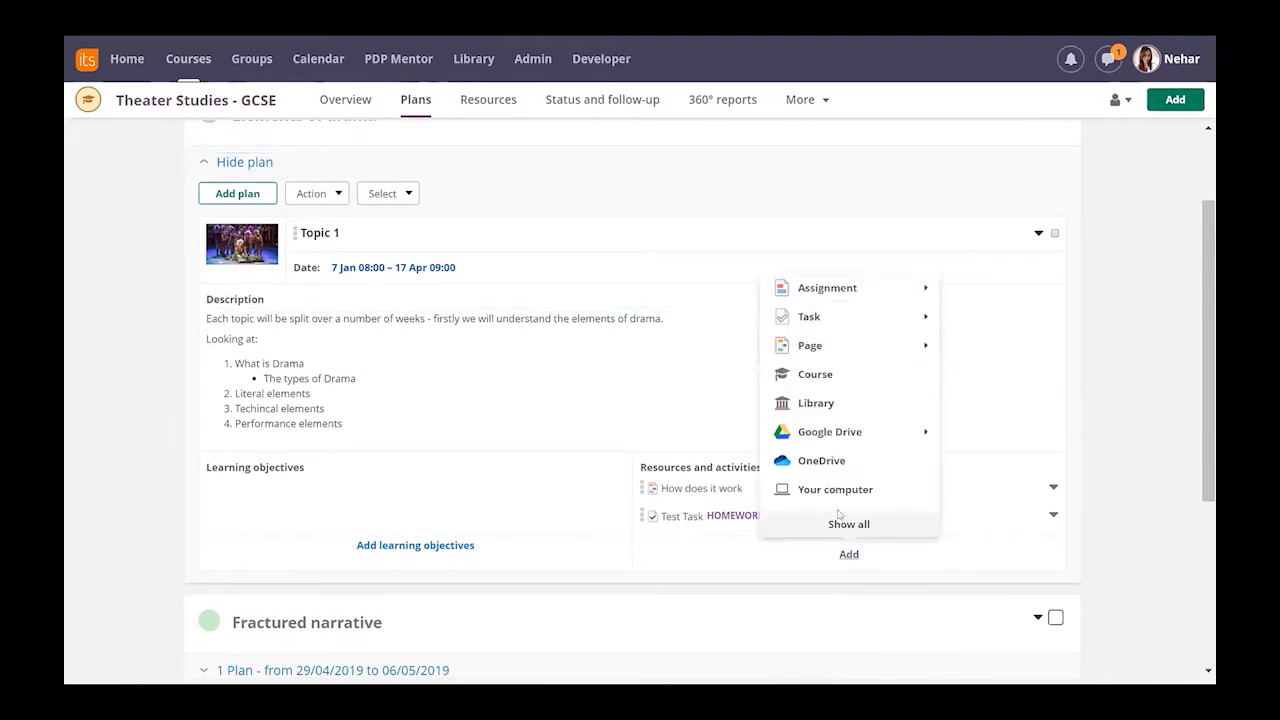
{"action": "left_click", "coordinate": [840, 523]}
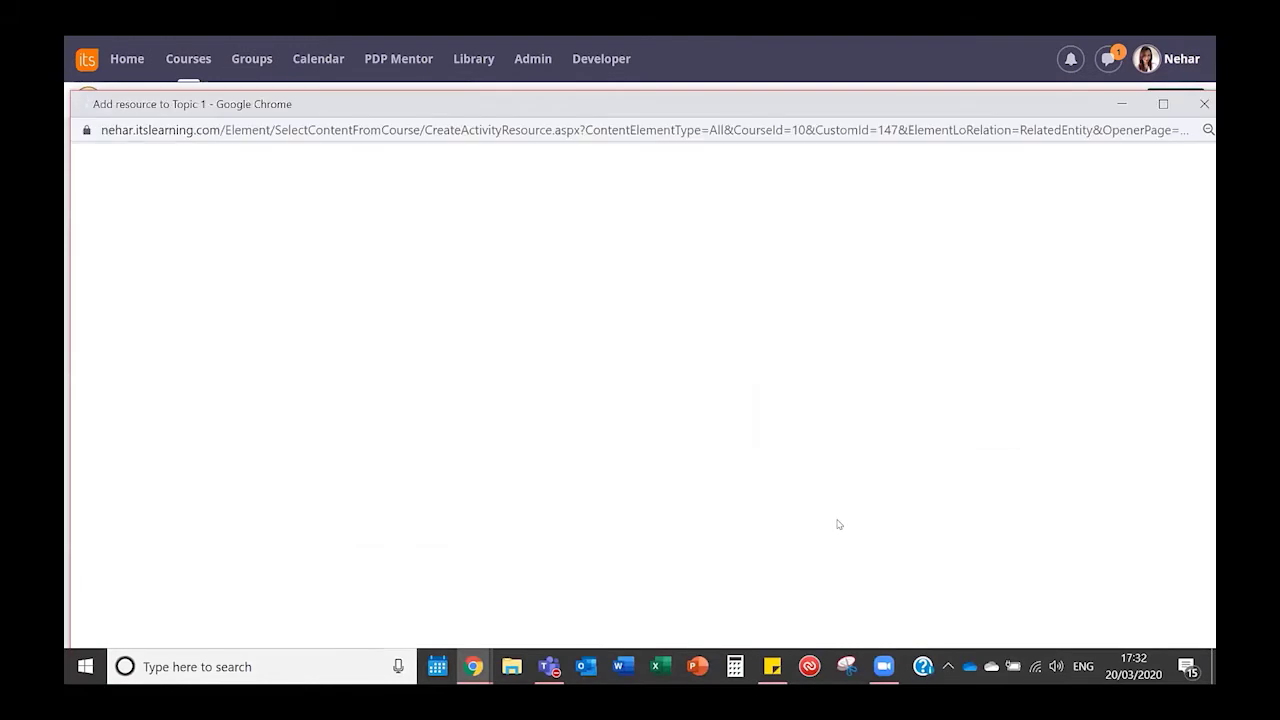
{"action": "scroll", "coordinate": [510, 455], "scroll_direction": "down", "scroll_amount": 2}
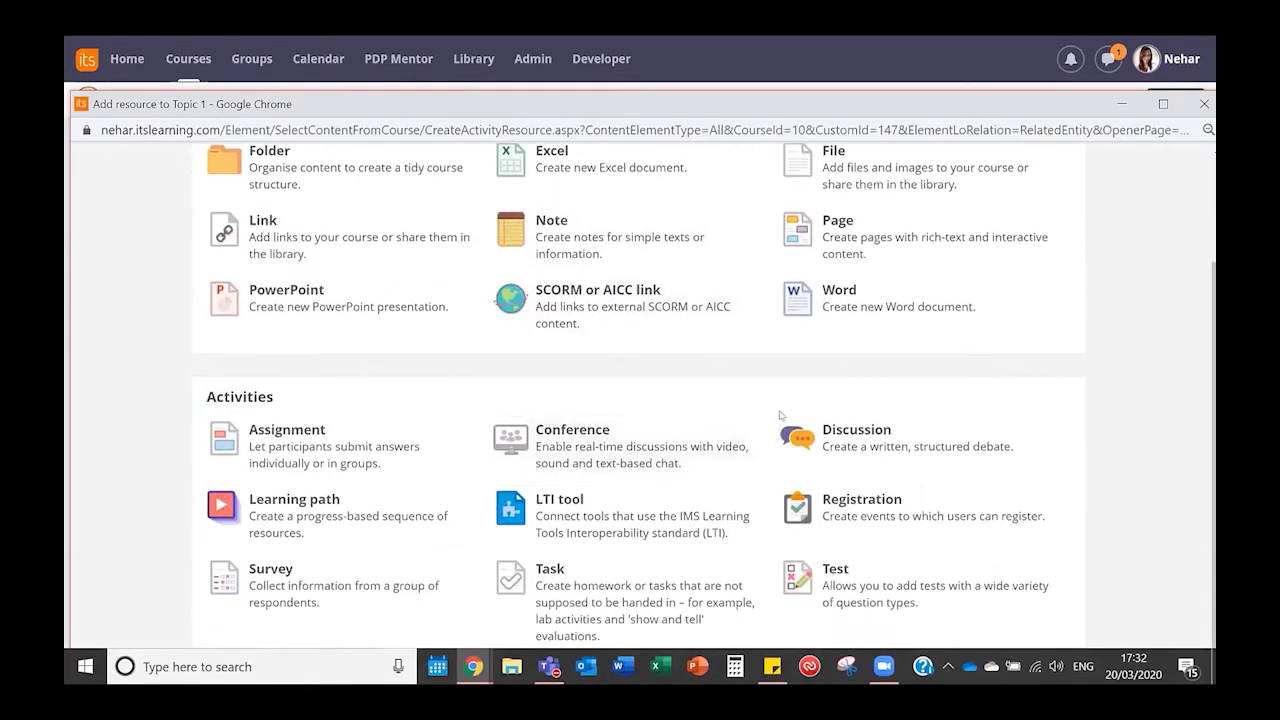
{"action": "left_click", "coordinate": [850, 437]}
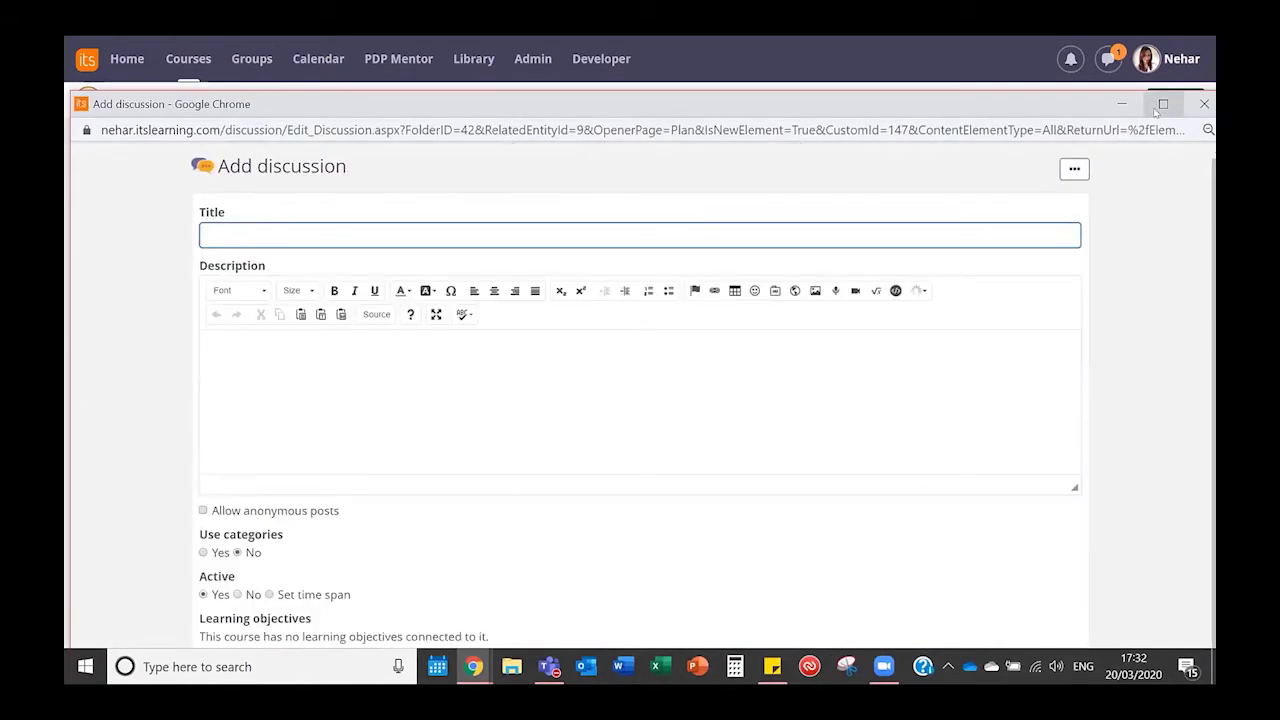
{"action": "left_click", "coordinate": [1160, 106]}
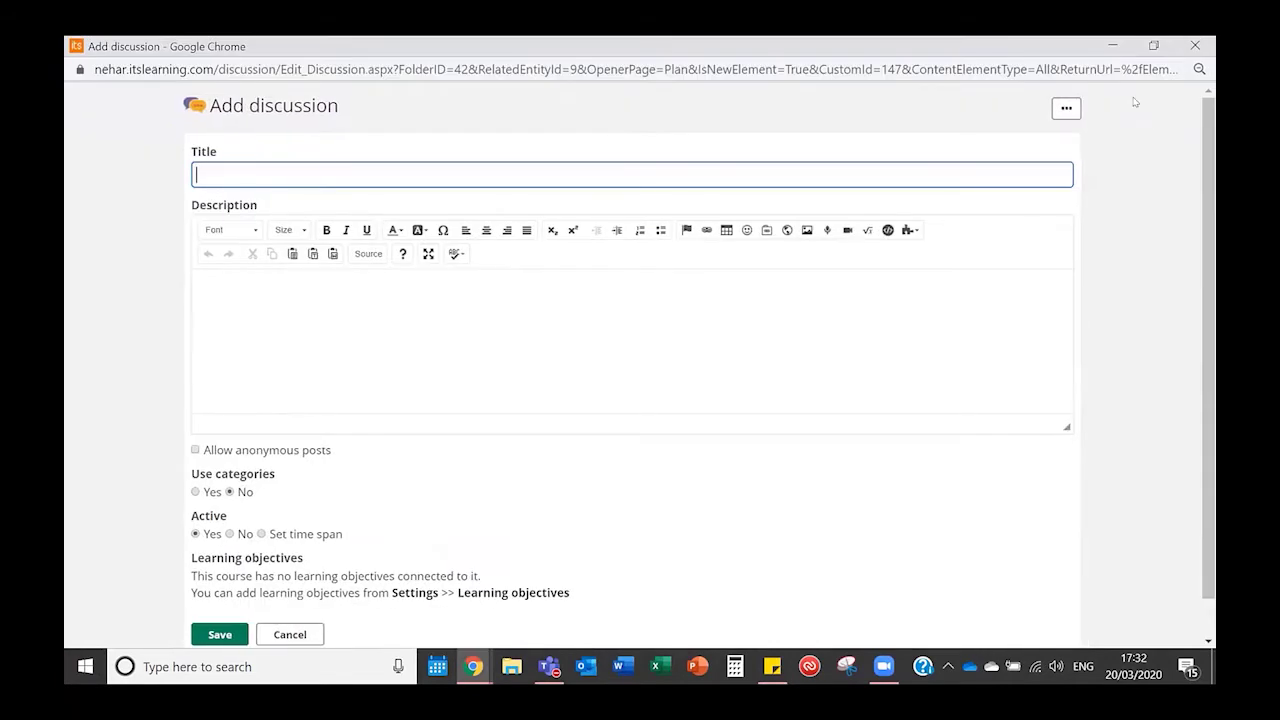
Step: Title the discussion "Elements of Drama Discussion", describe it as "Please put threads here", and save it
{"action": "type", "text": "Elements of Drama Disc"}
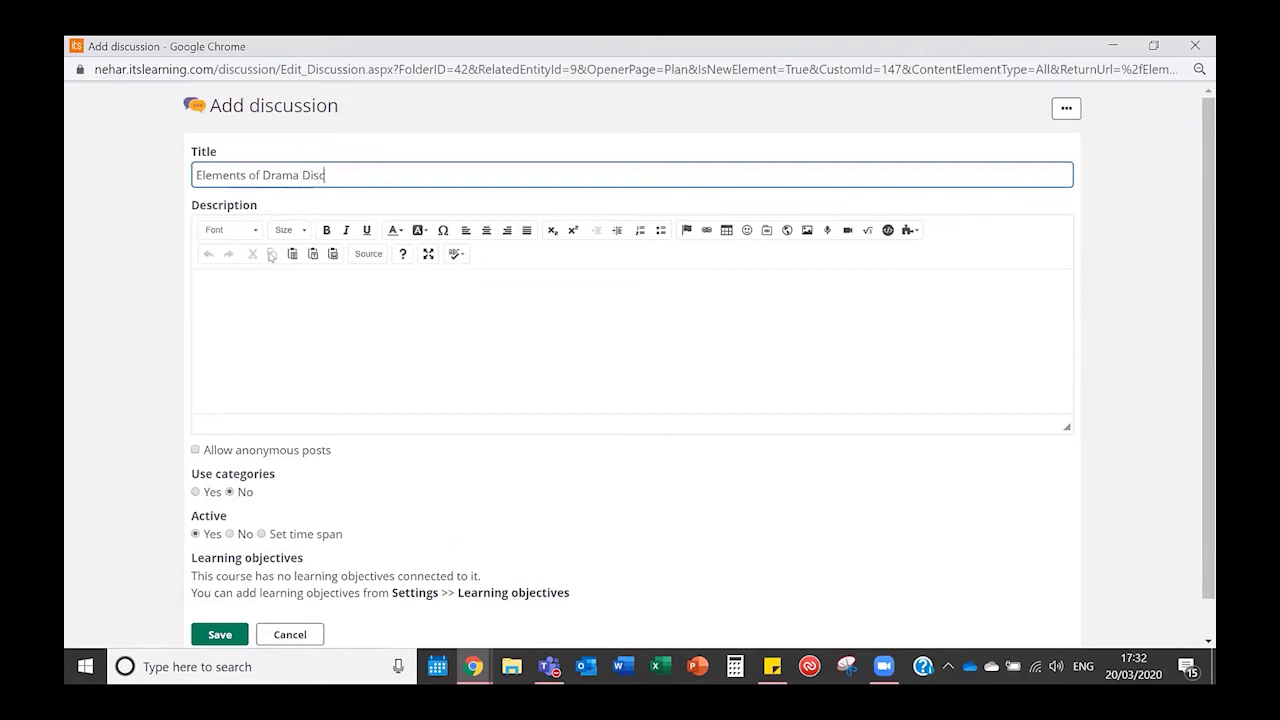
{"action": "type", "text": "ussion"}
{"action": "left_click", "coordinate": [273, 323]}
{"action": "type", "text": "Ple"}
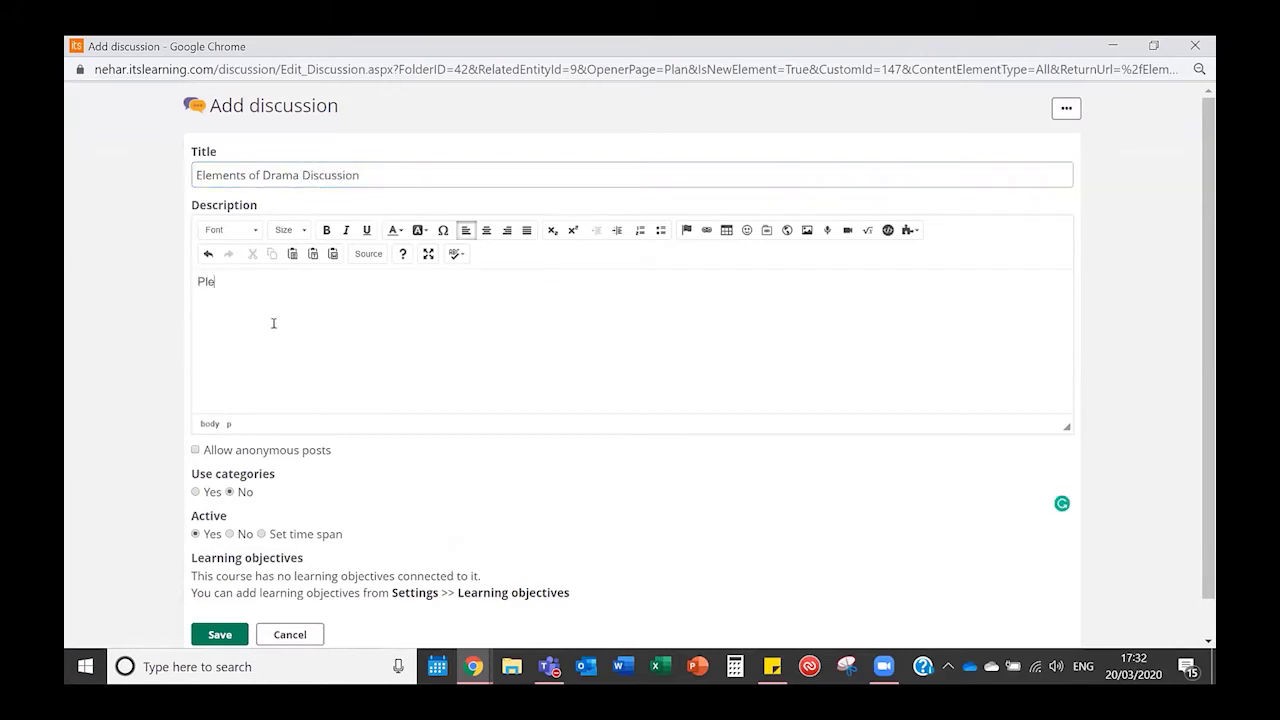
{"action": "type", "text": "ase put threads here"}
{"action": "scroll", "coordinate": [258, 528], "scroll_direction": "down", "scroll_amount": 1}
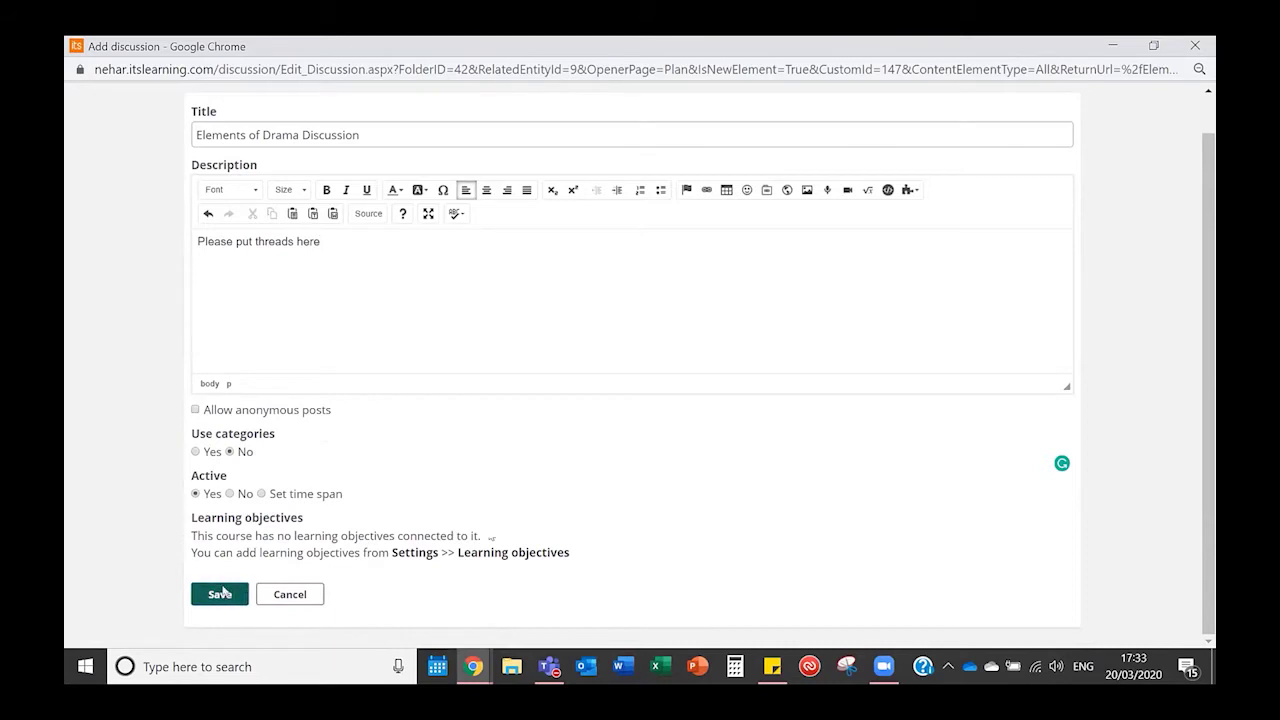
{"action": "left_click", "coordinate": [220, 594]}
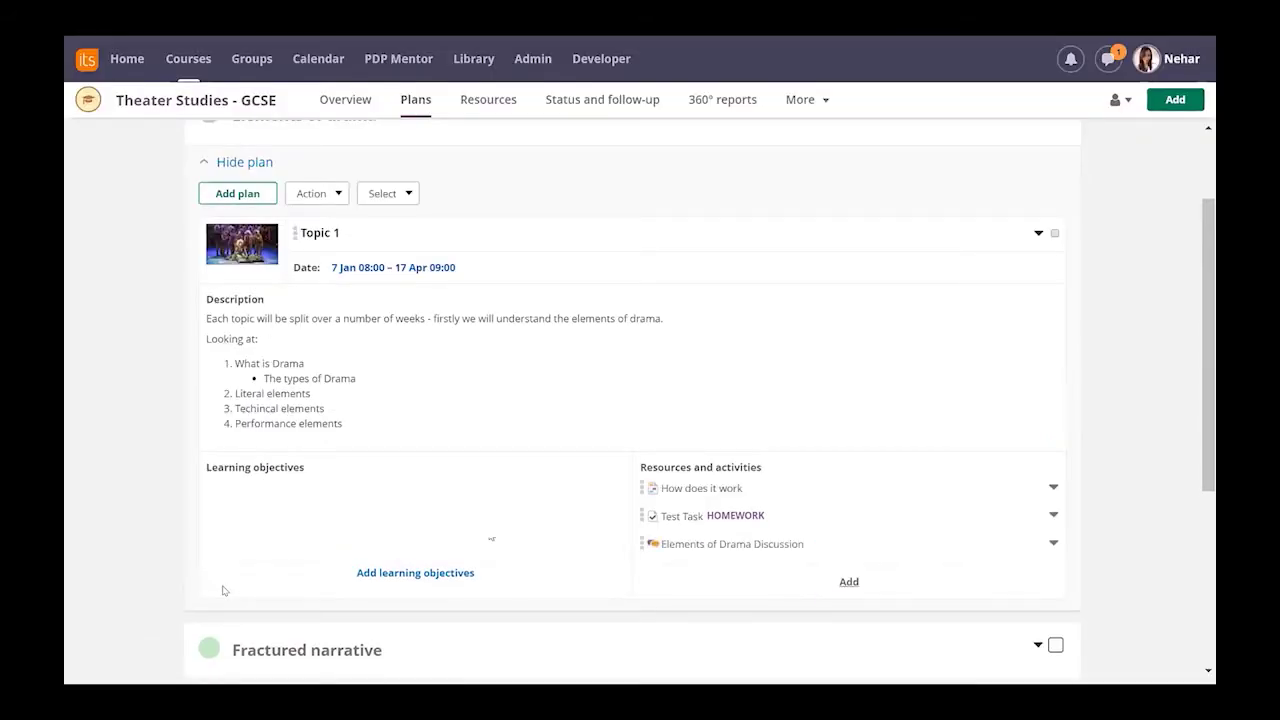
Step: Start a new thread in the Elements of Drama Discussion with the subject "Topic One at home"
{"action": "left_click", "coordinate": [736, 543]}
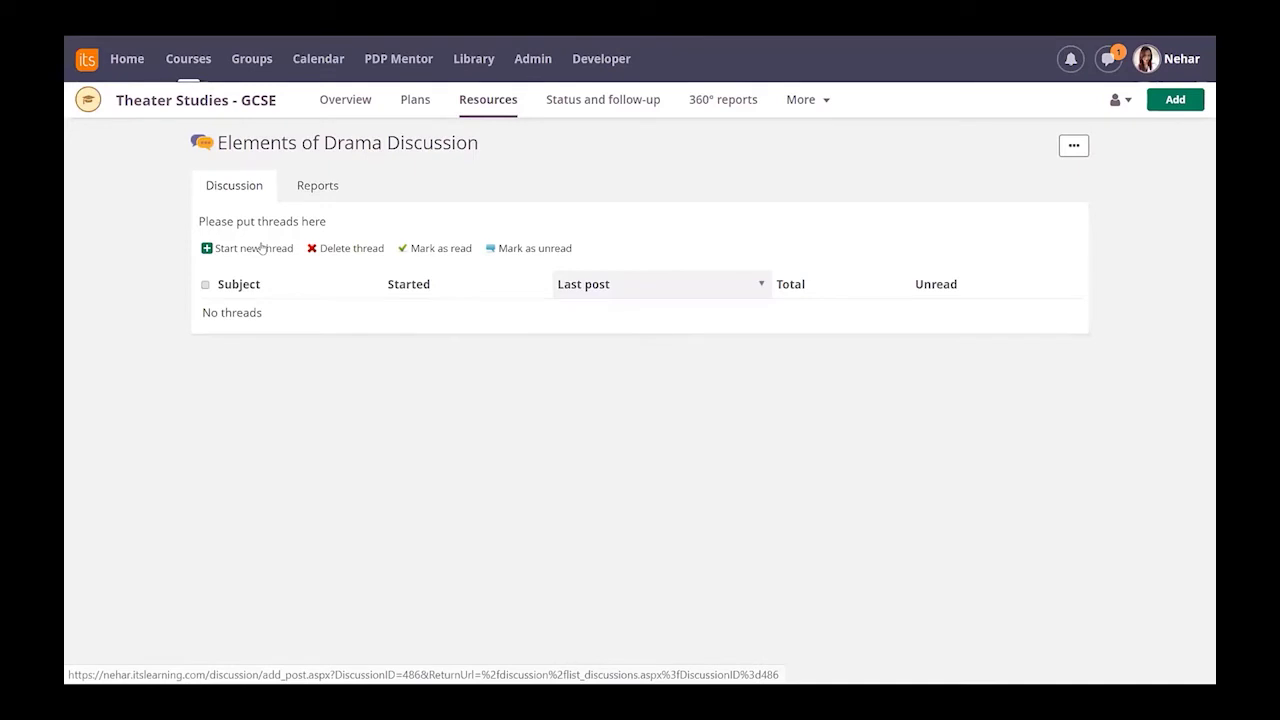
{"action": "left_click", "coordinate": [261, 247]}
{"action": "type", "text": "Top"}
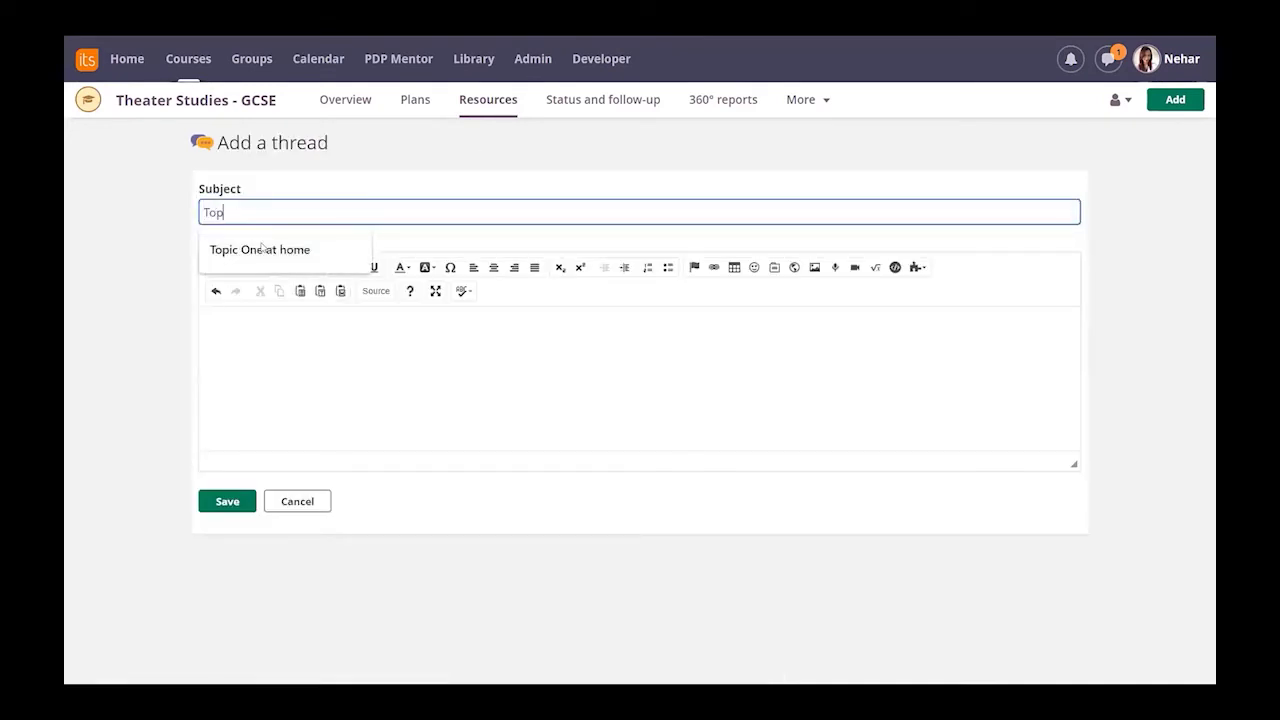
{"action": "type", "text": "ic One at home"}
{"action": "left_click", "coordinate": [261, 249]}
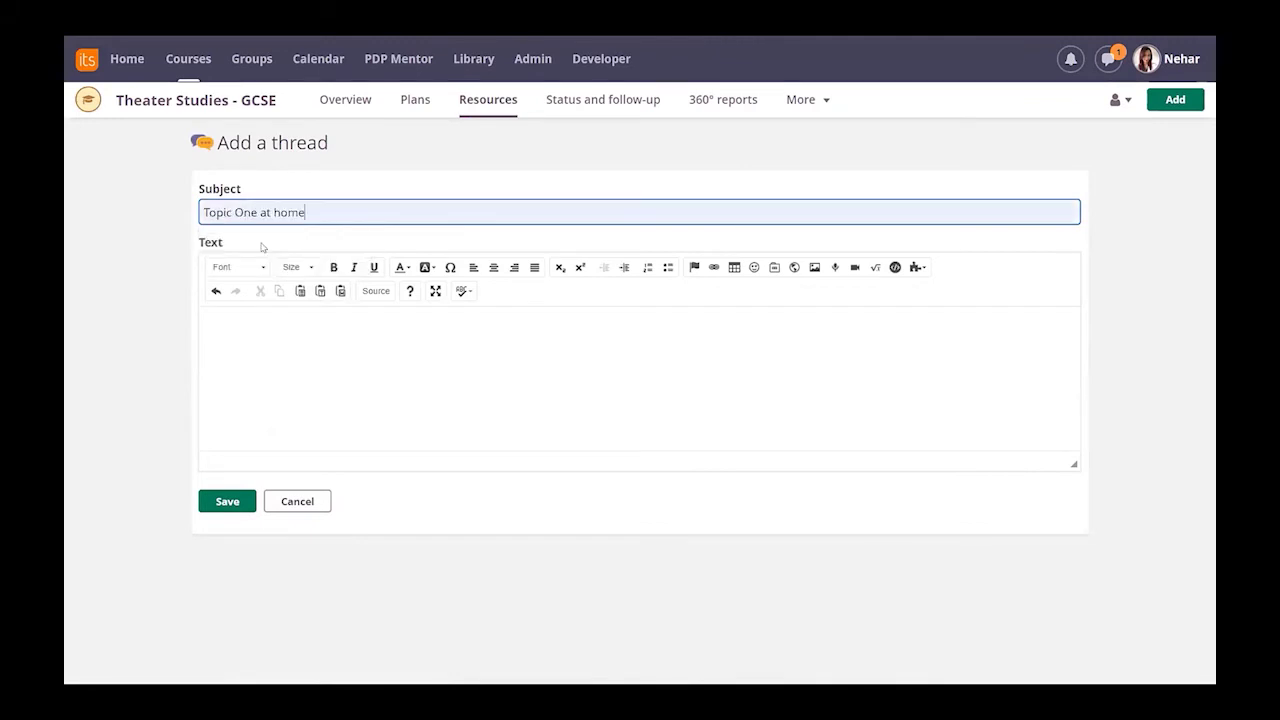
Step: Enter the thread text "Students to discussion how learning at home is going for them on this topic" and save the thread
{"action": "left_click", "coordinate": [245, 326]}
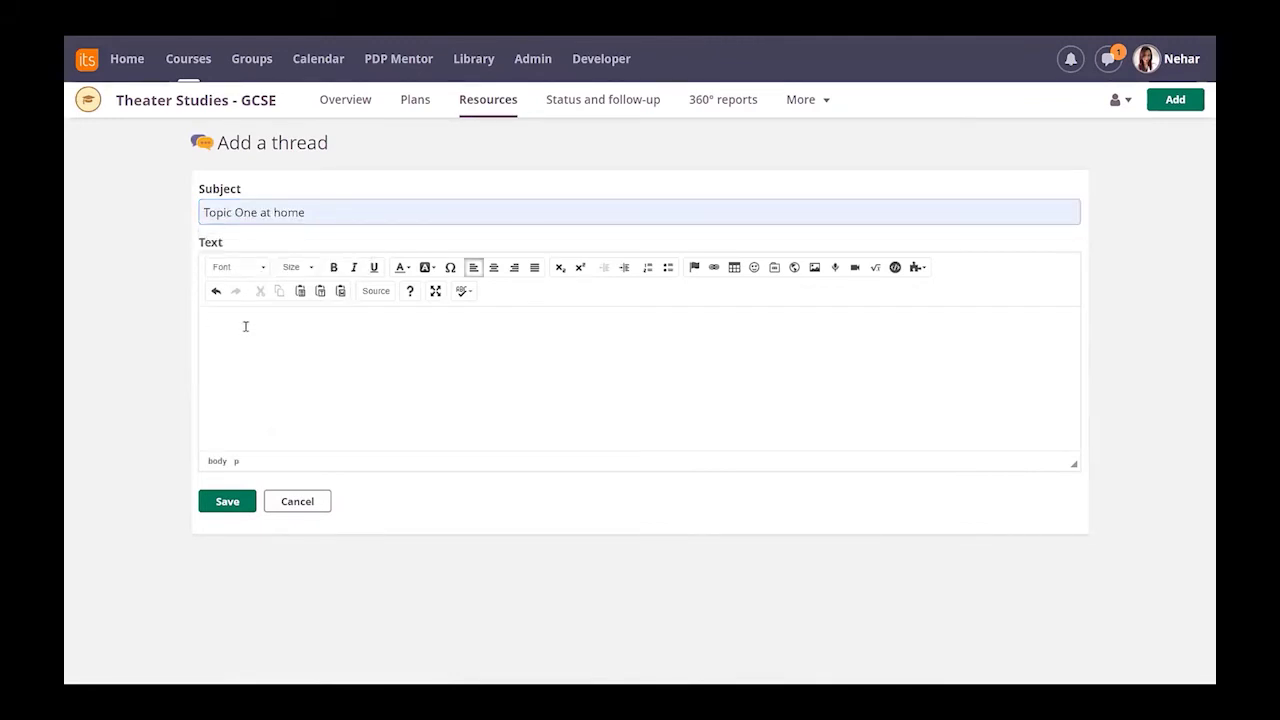
{"action": "type", "text": "Students to discussion how learning at home "}
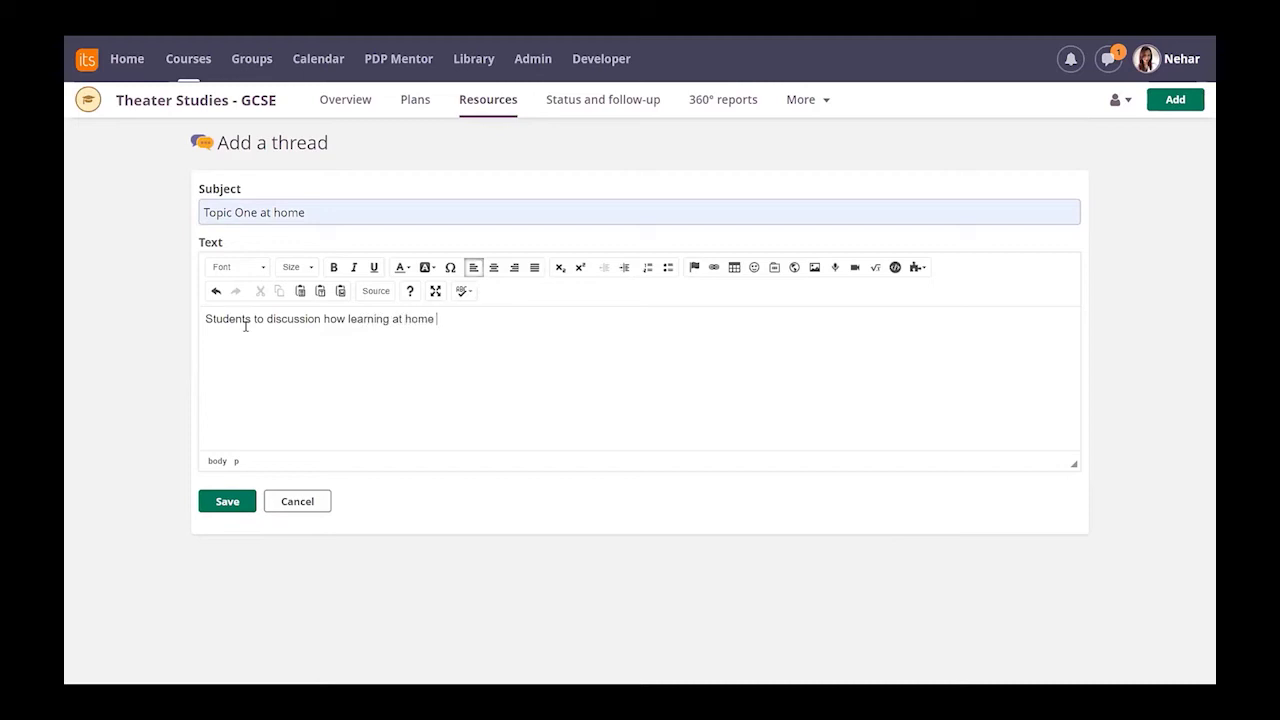
{"action": "type", "text": "is going for them on this topiuc"}
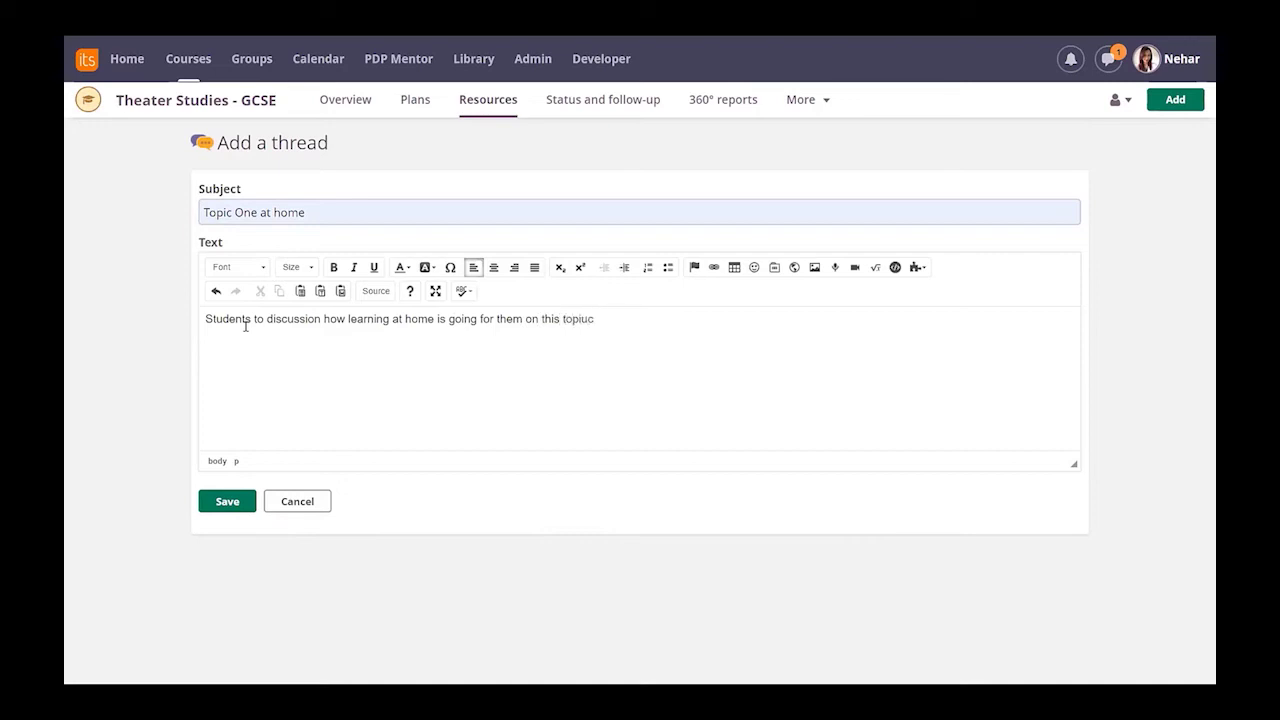
{"action": "key", "text": "BackSpace"}
{"action": "key", "text": "BackSpace"}
{"action": "type", "text": "c"}
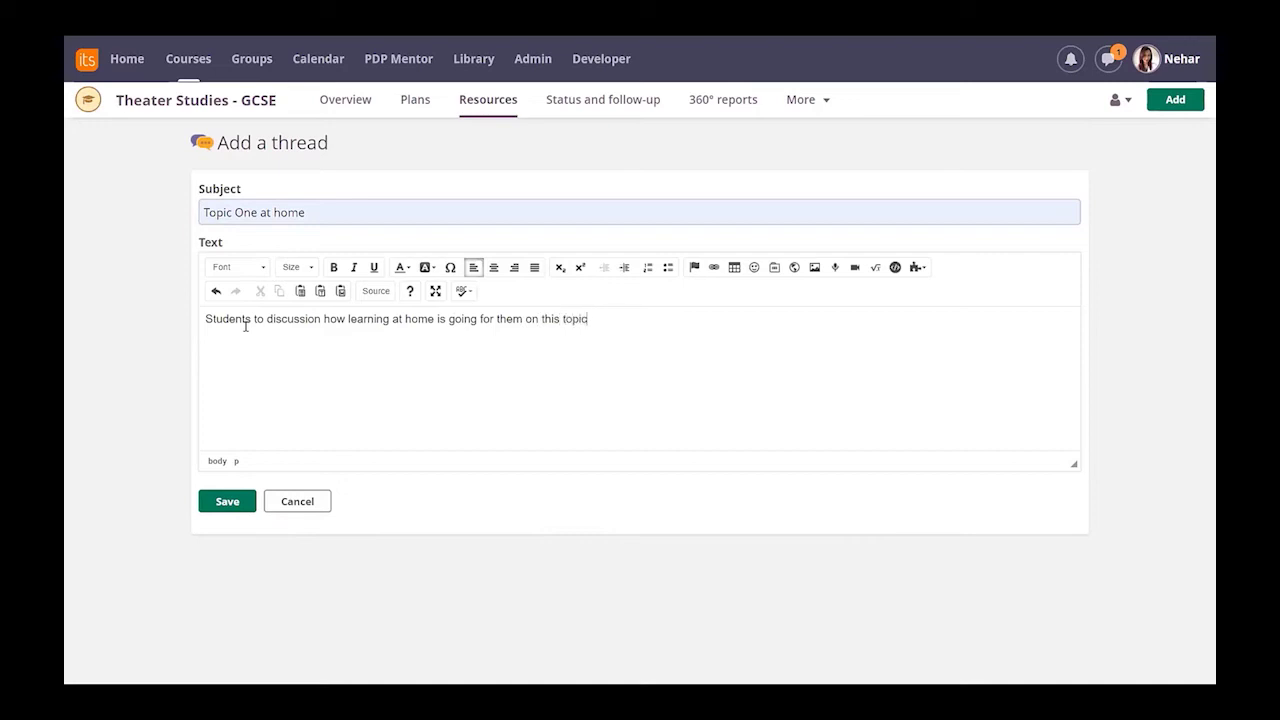
{"action": "left_click", "coordinate": [225, 505]}
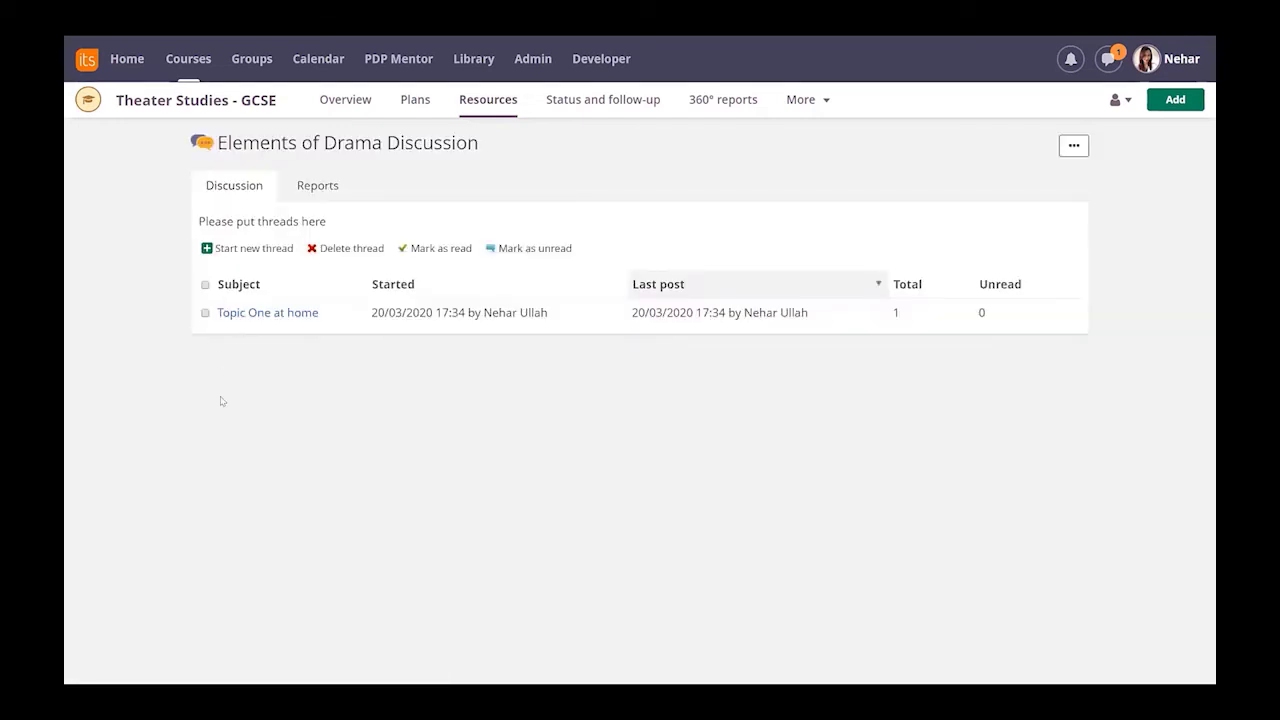
Step: Examine the "Topic One at home" thread with its reply area and sorting options, and return to the discussion to view its reports
{"action": "left_click", "coordinate": [280, 316]}
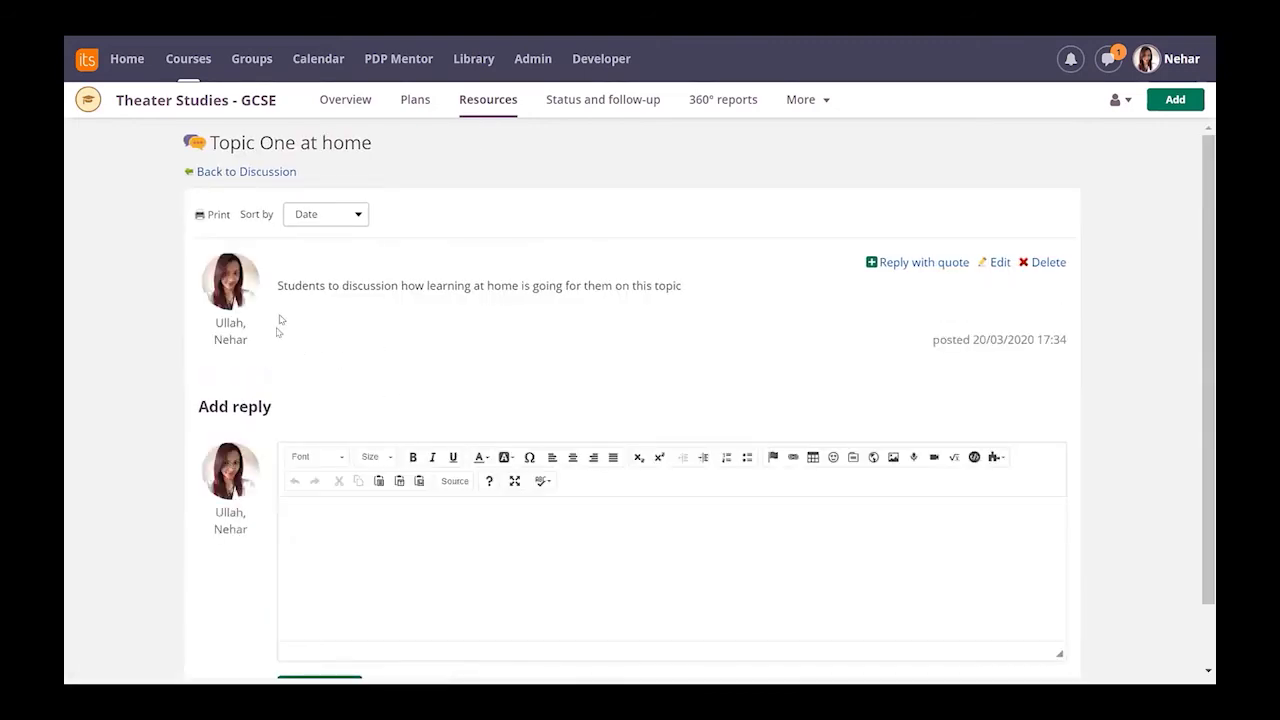
{"action": "scroll", "coordinate": [390, 352], "scroll_direction": "down", "scroll_amount": 1}
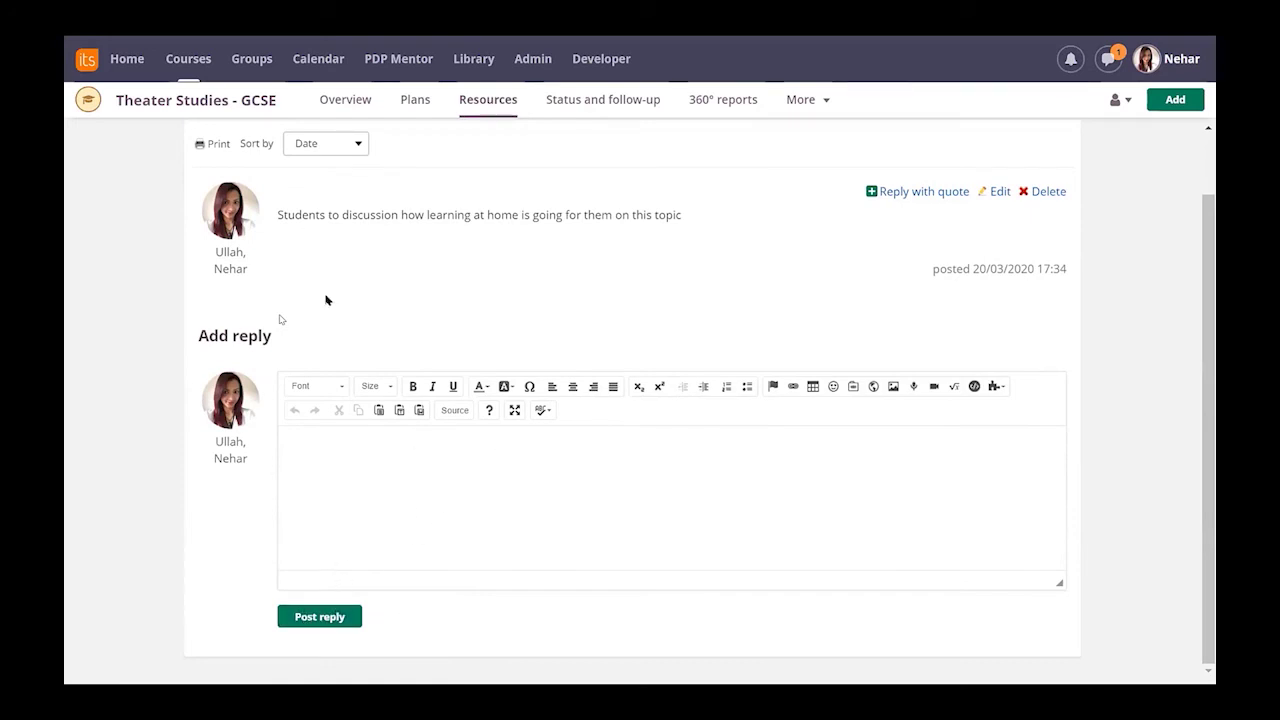
{"action": "scroll", "coordinate": [424, 248], "scroll_direction": "up", "scroll_amount": 1}
{"action": "scroll", "coordinate": [424, 248], "scroll_direction": "down", "scroll_amount": 1}
{"action": "scroll", "coordinate": [424, 248], "scroll_direction": "up", "scroll_amount": 1}
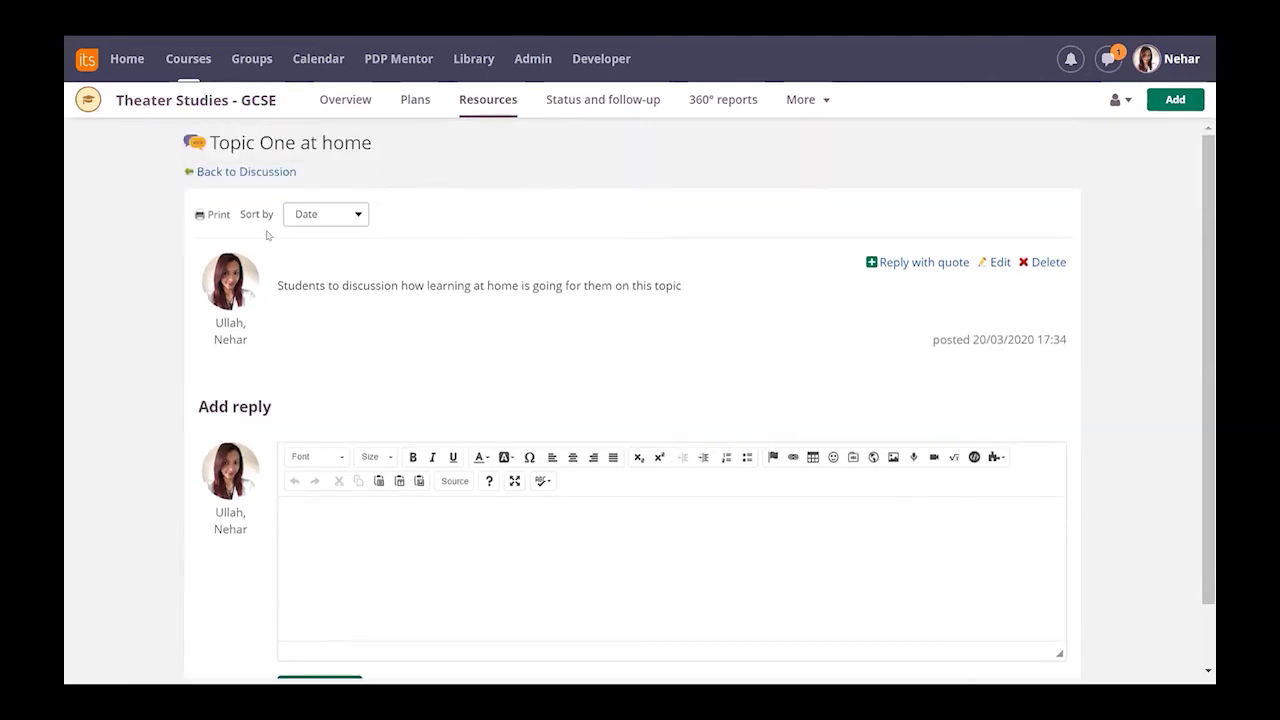
{"action": "left_click", "coordinate": [333, 217]}
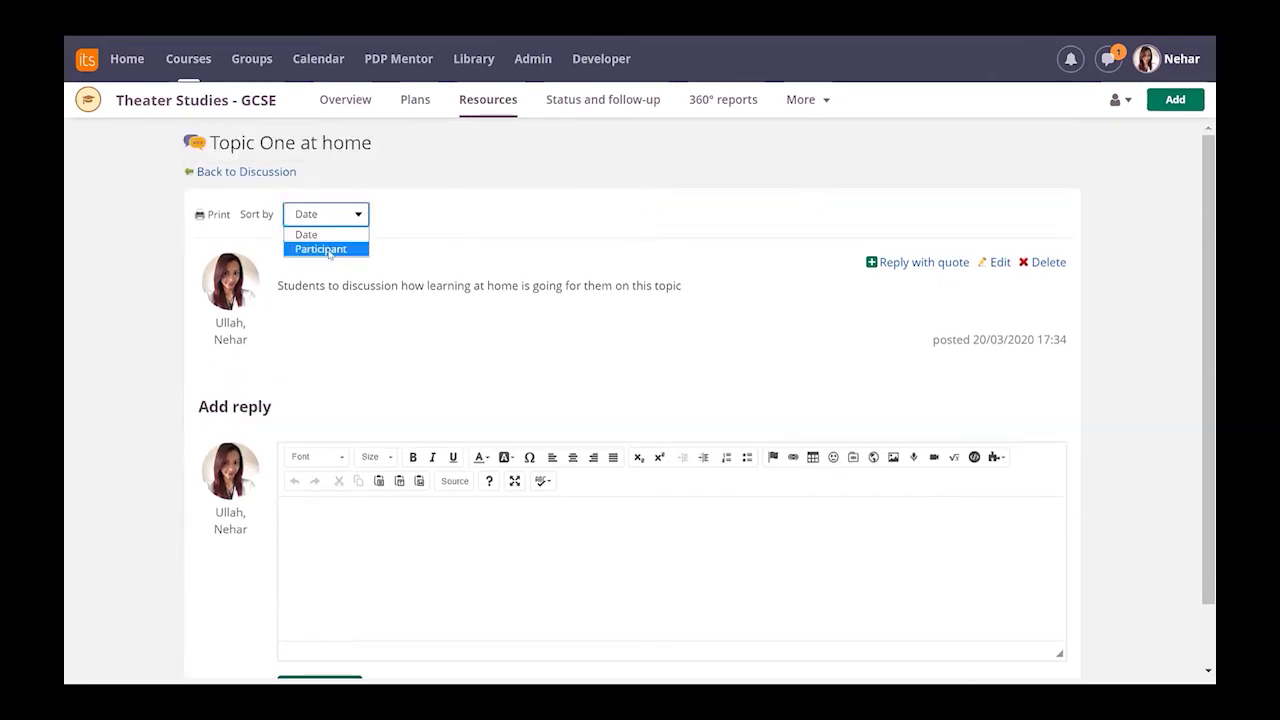
{"action": "left_click", "coordinate": [255, 171]}
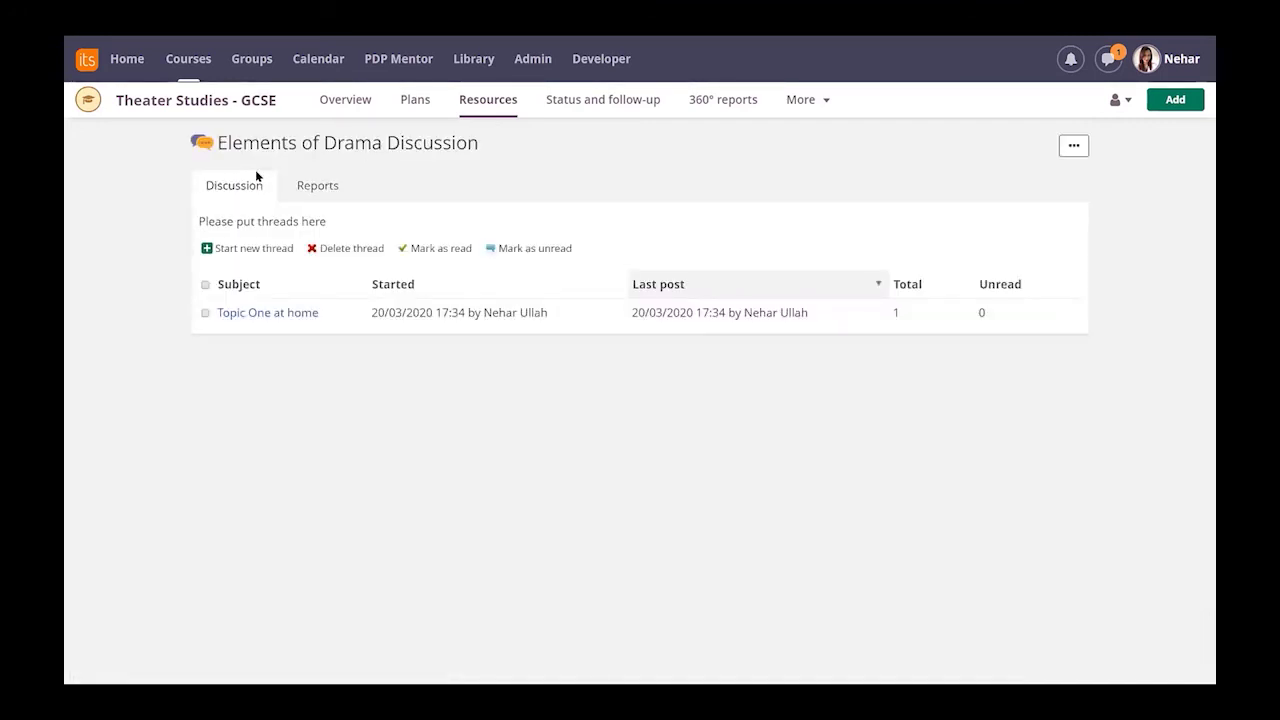
{"action": "left_click", "coordinate": [309, 188]}
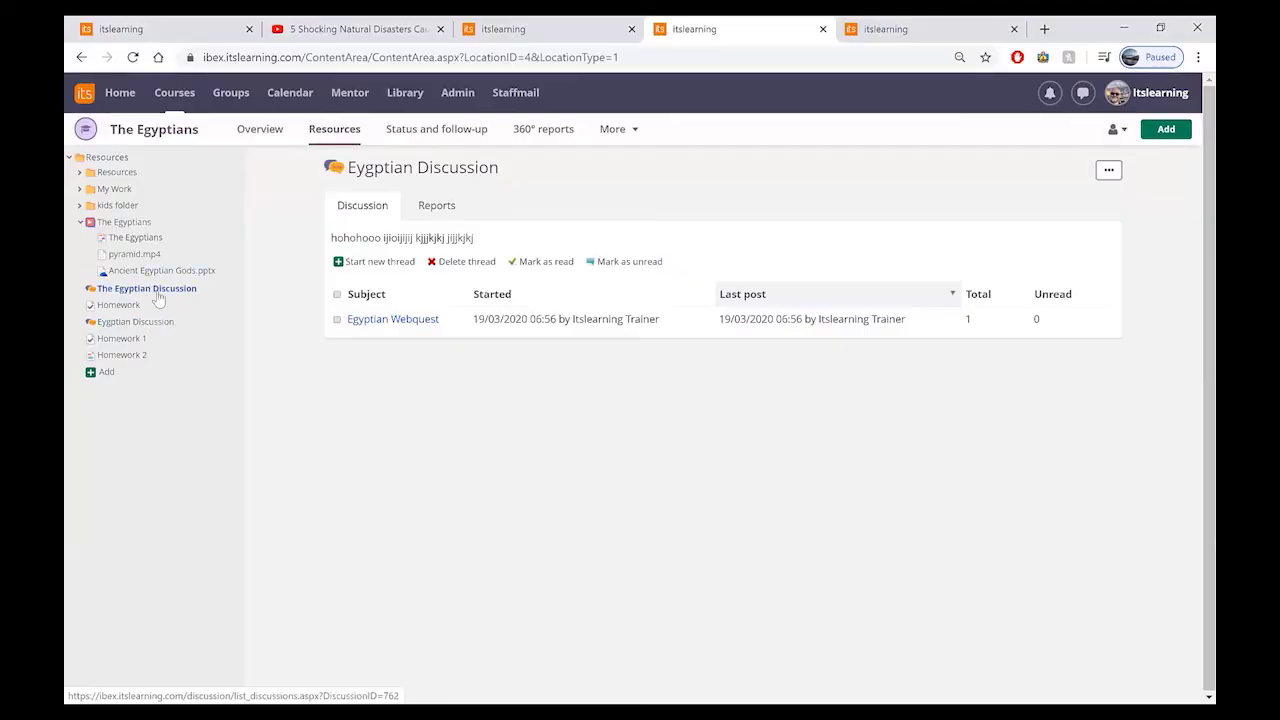
Step: View the thread "Back in Time with the Egyptian Tomb builder" in The Egyptian Discussion of The Egyptians course
{"action": "left_click", "coordinate": [157, 292]}
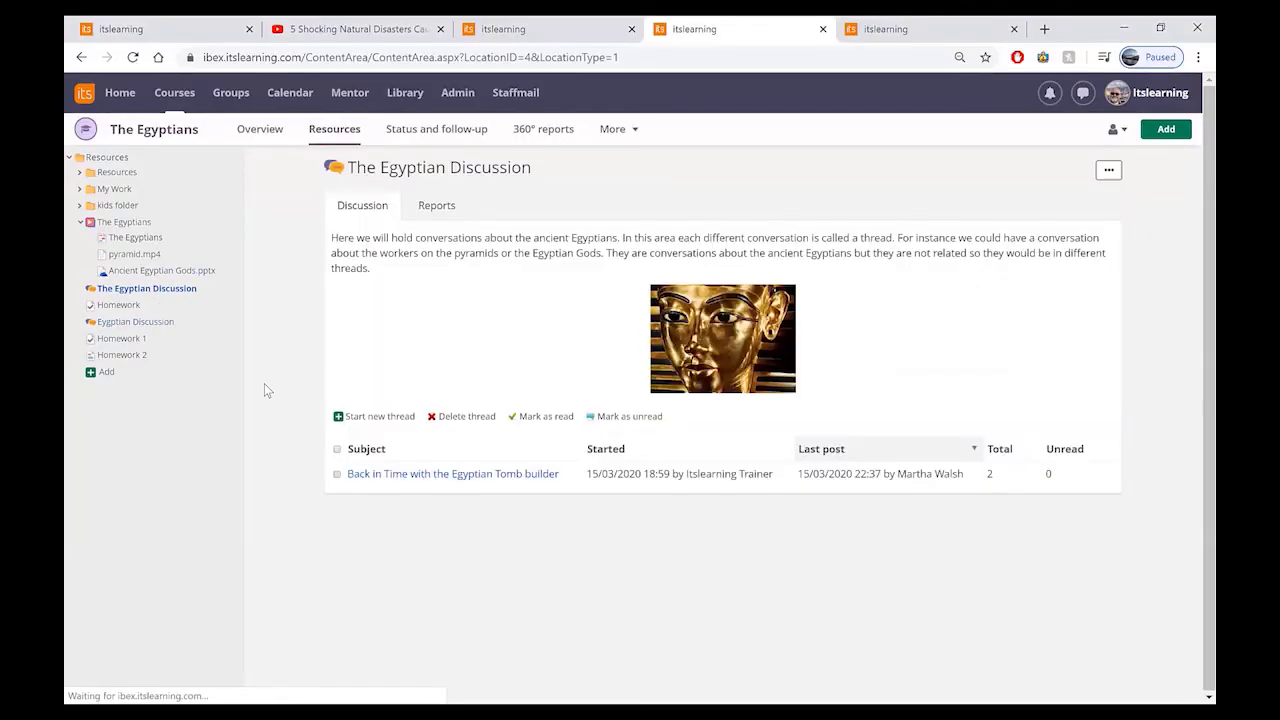
{"action": "left_click", "coordinate": [389, 476]}
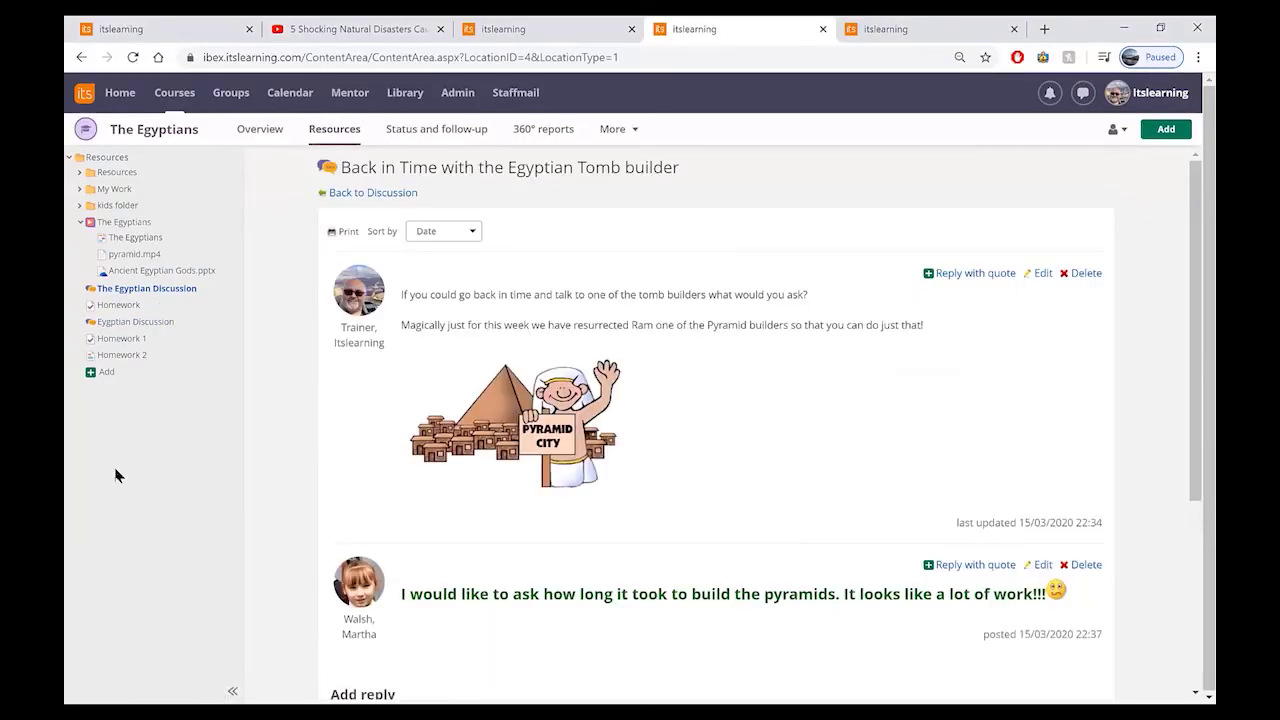